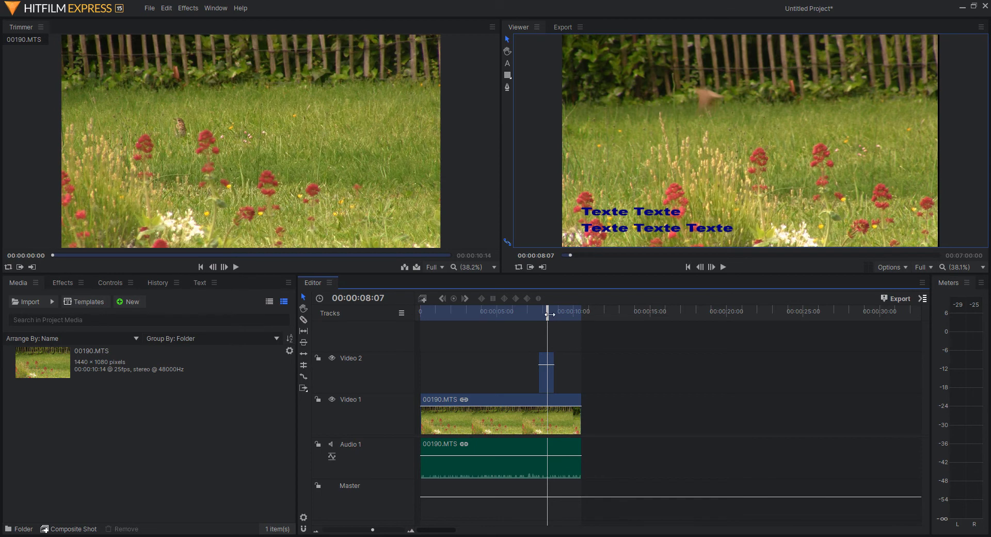
# - Place the playhead at 00:00:01:08 and draw a wide text box over the lower-left part of the picture
pyautogui.moveTo(549, 316); pyautogui.dragTo(442, 314)
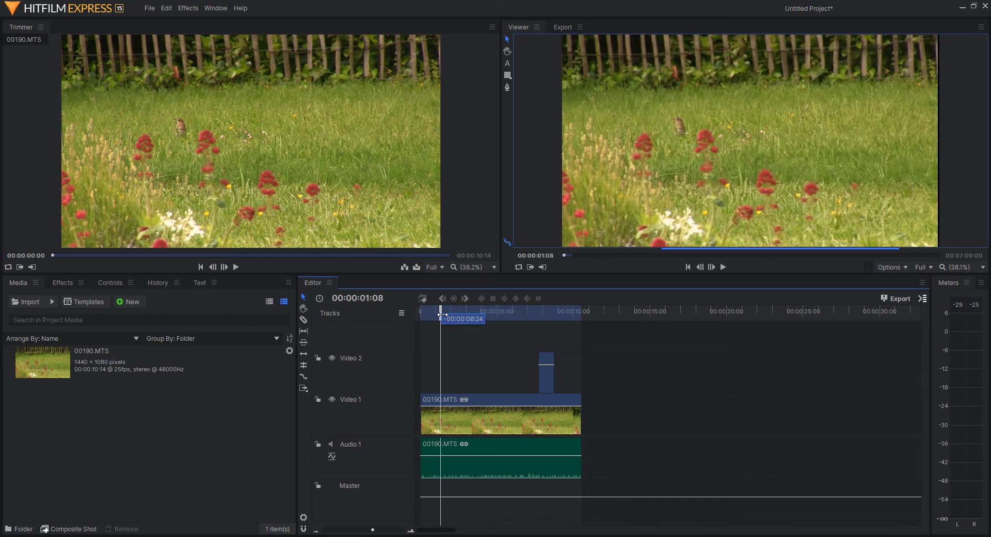
pyautogui.click(484, 405)
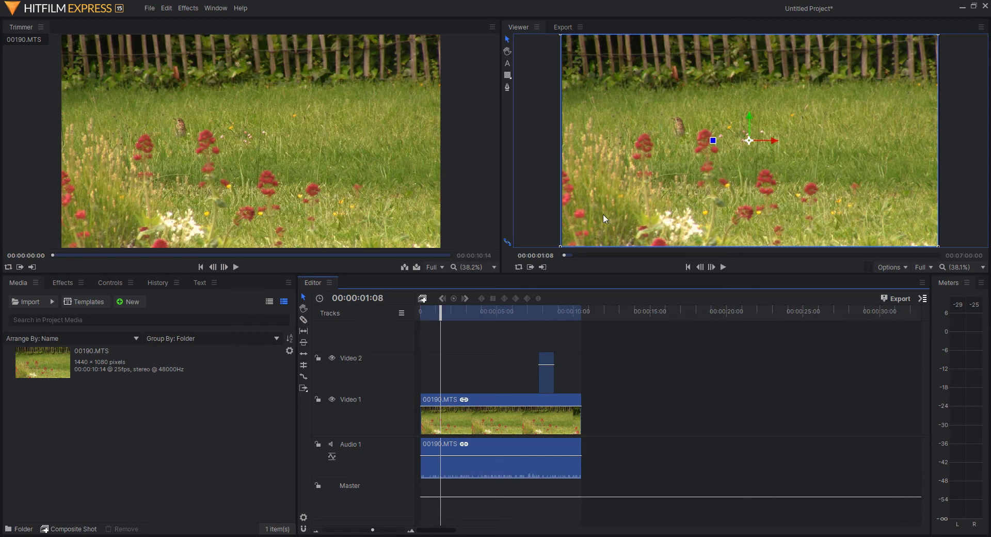
pyautogui.click(508, 66)
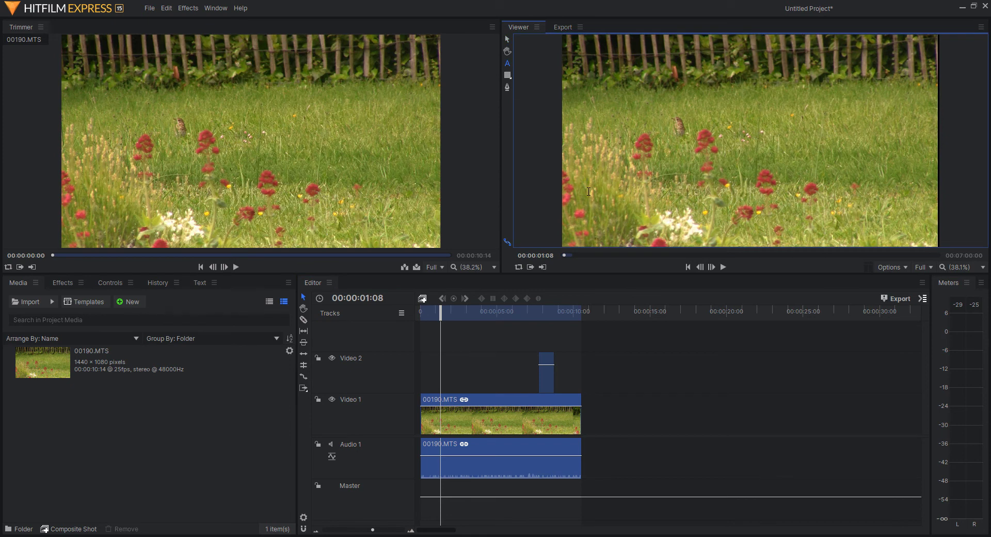
pyautogui.moveTo(597, 197); pyautogui.dragTo(763, 225)
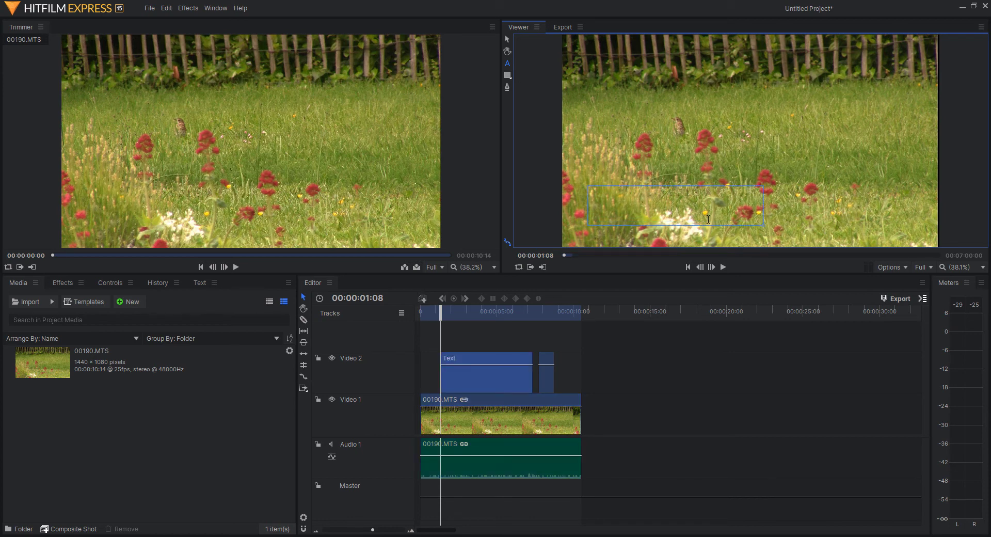
# - Enter "Texte Texte" and "Texte Texte Texte" on two lines in the text box and slightly adjust the box size
pyautogui.write('Texte')
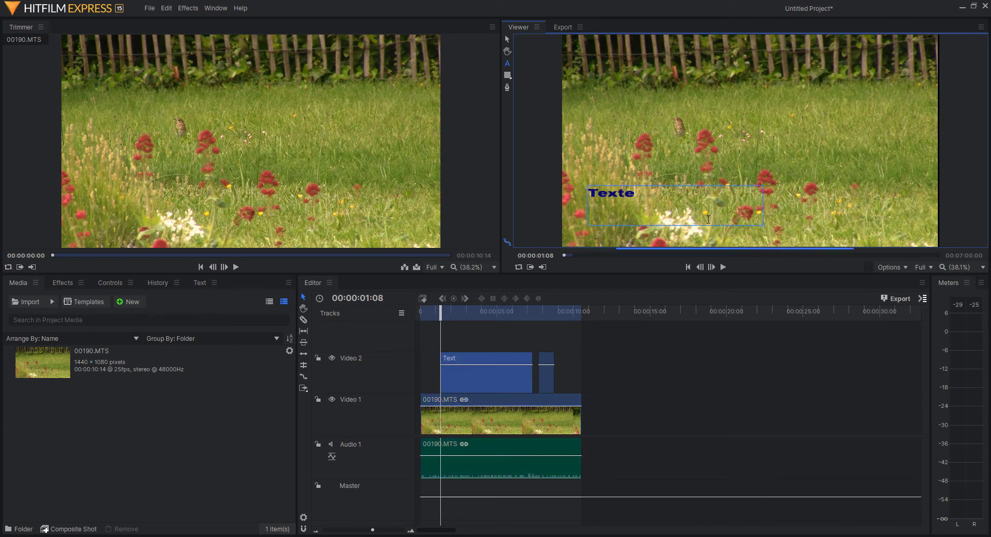
pyautogui.write(' Texte')
pyautogui.press('Return')
pyautogui.write('Texte Tex')
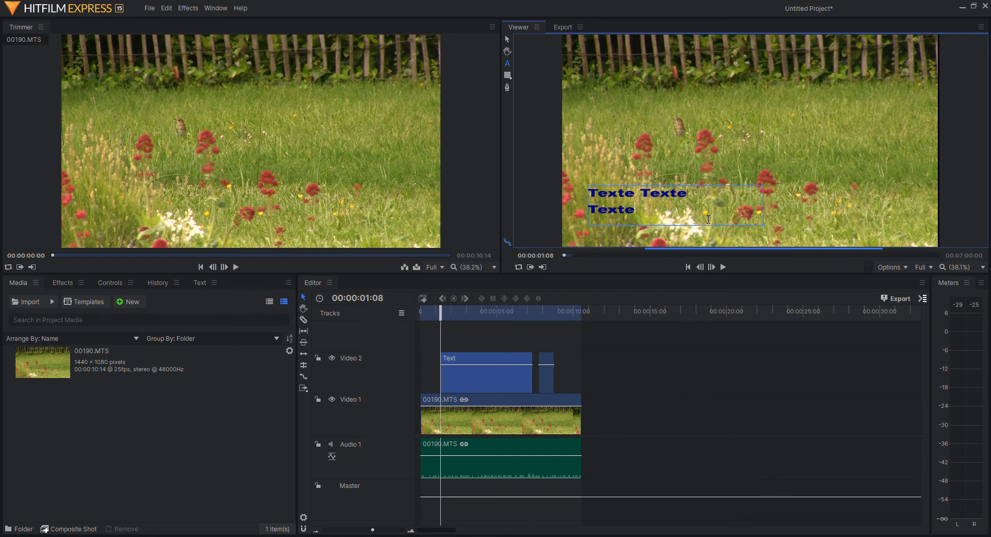
pyautogui.write('te')
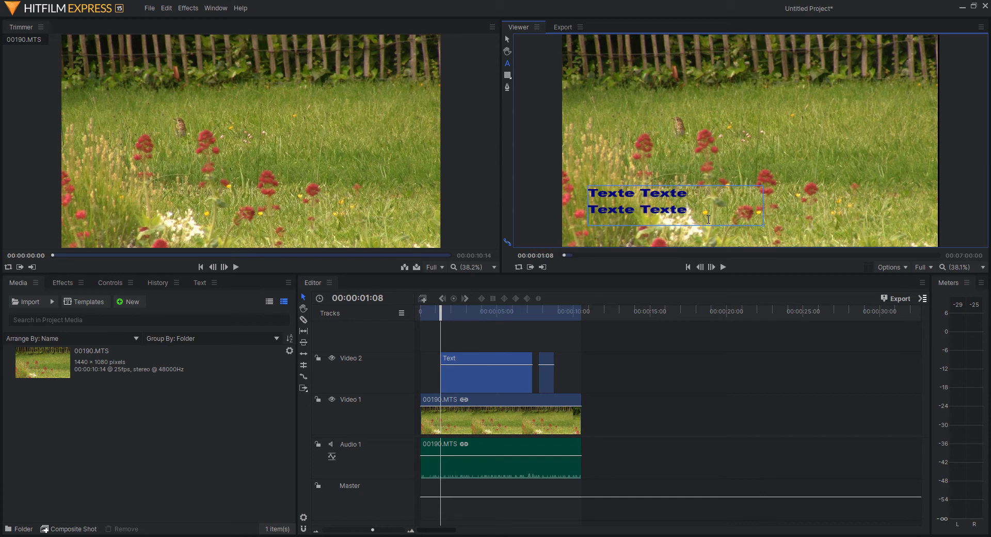
pyautogui.write(' Texte')
pyautogui.moveTo(762, 225)
pyautogui.mouseDown()
pyautogui.moveTo(727, 220)
pyautogui.moveTo(758, 226)
pyautogui.mouseUp()
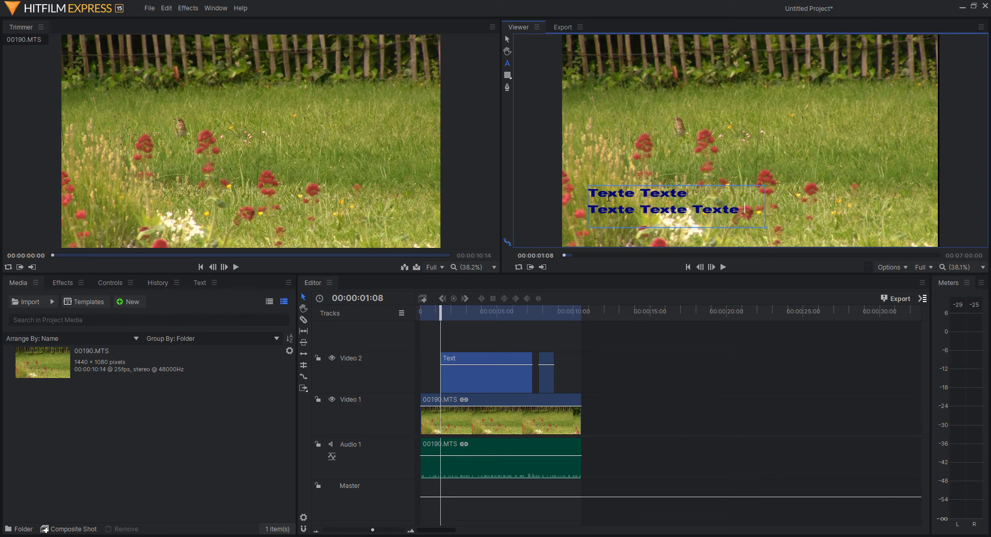
# - Move the text block slightly left and down in the picture, undoing the extra small shift
pyautogui.click(507, 40)
pyautogui.moveTo(708, 209); pyautogui.dragTo(664, 191)
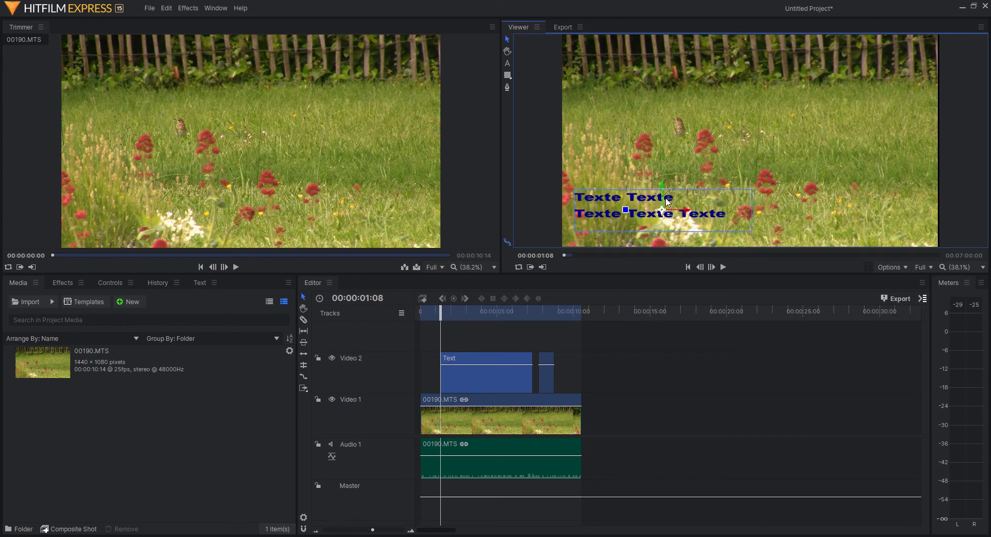
pyautogui.moveTo(629, 212)
pyautogui.moveTo(629, 213); pyautogui.dragTo(633, 216)
pyautogui.hotkey('ctrl', 'z')
pyautogui.click(724, 163)
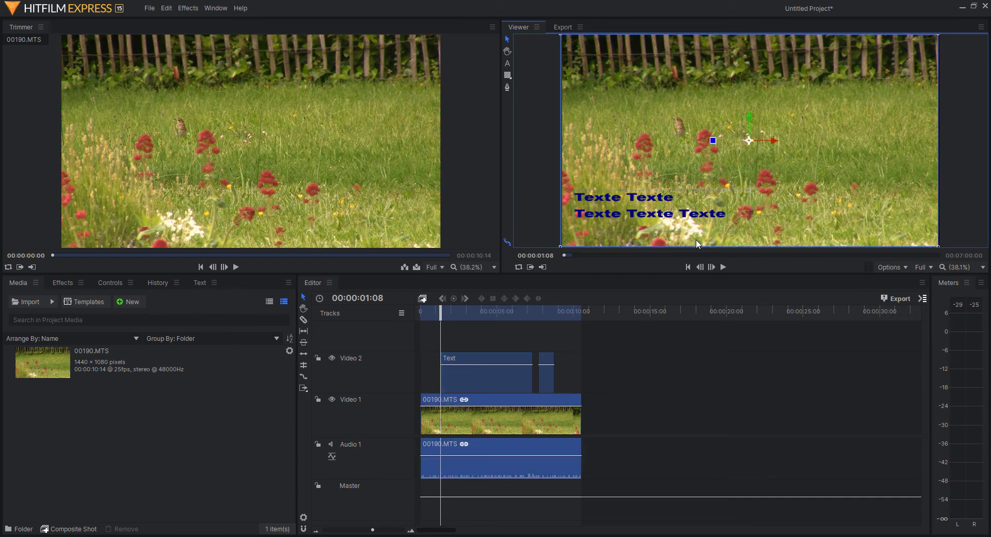
pyautogui.click(691, 351)
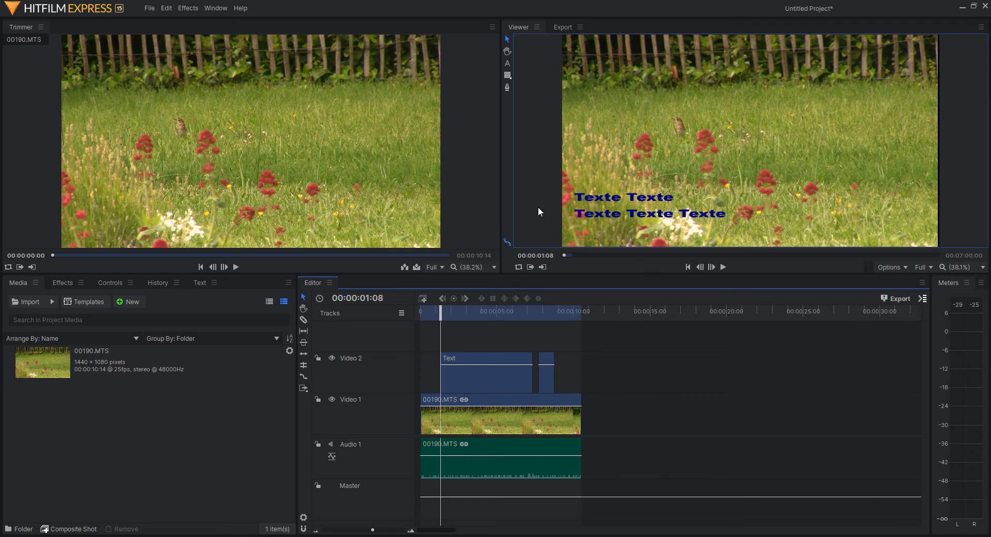
pyautogui.click(479, 362)
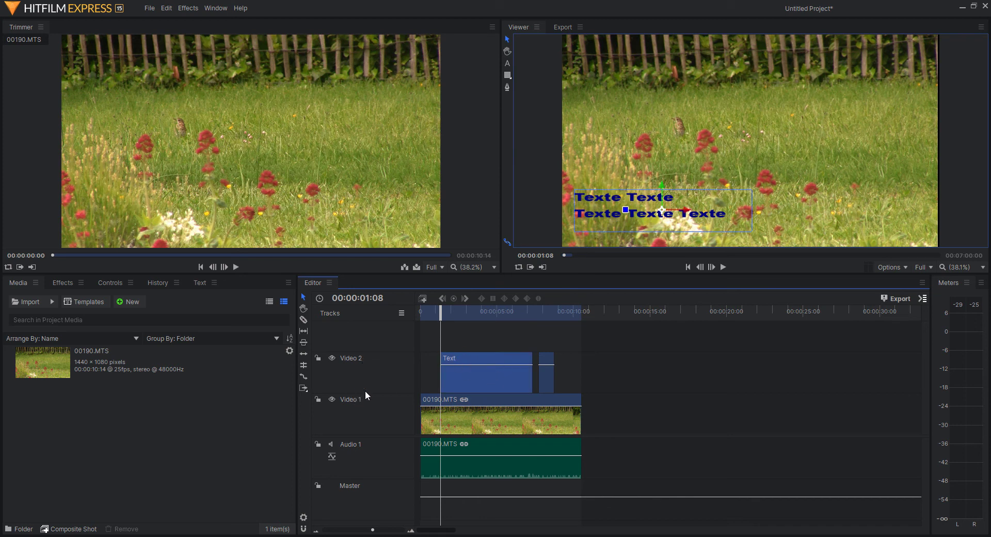
pyautogui.click(472, 401)
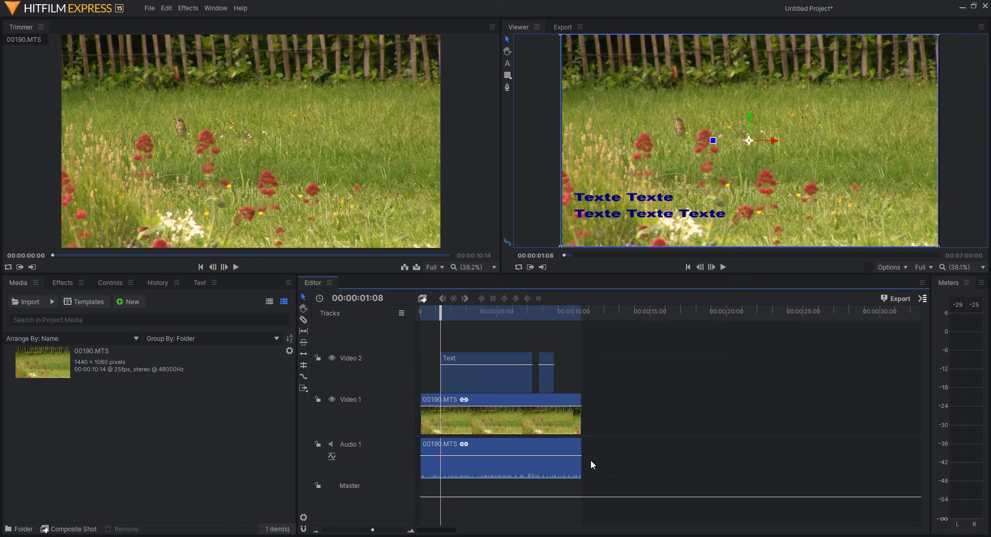
# - Draw another text box at 00:00:09:13 and delete the empty text clip it adds to Video 2
pyautogui.click(565, 309)
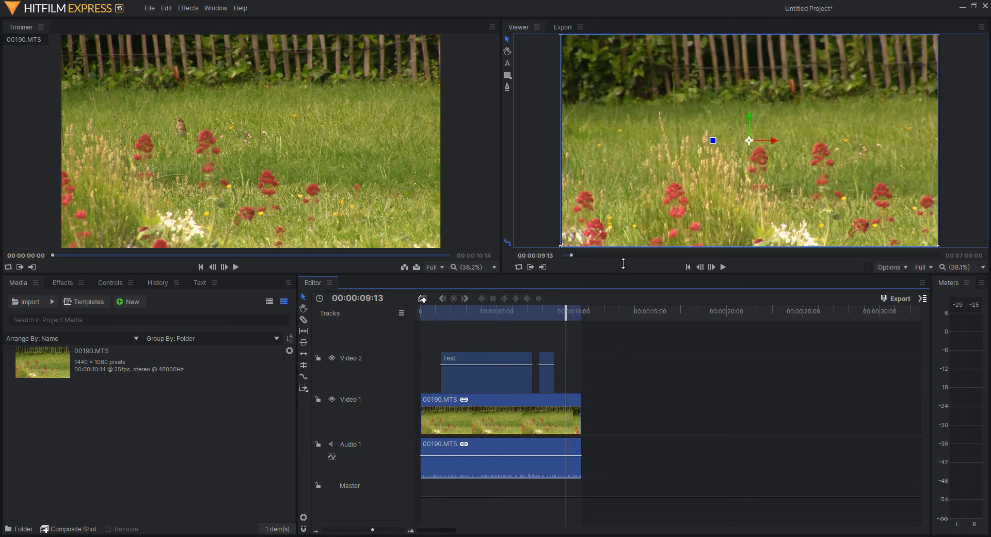
pyautogui.click(507, 63)
pyautogui.moveTo(582, 180); pyautogui.dragTo(726, 217)
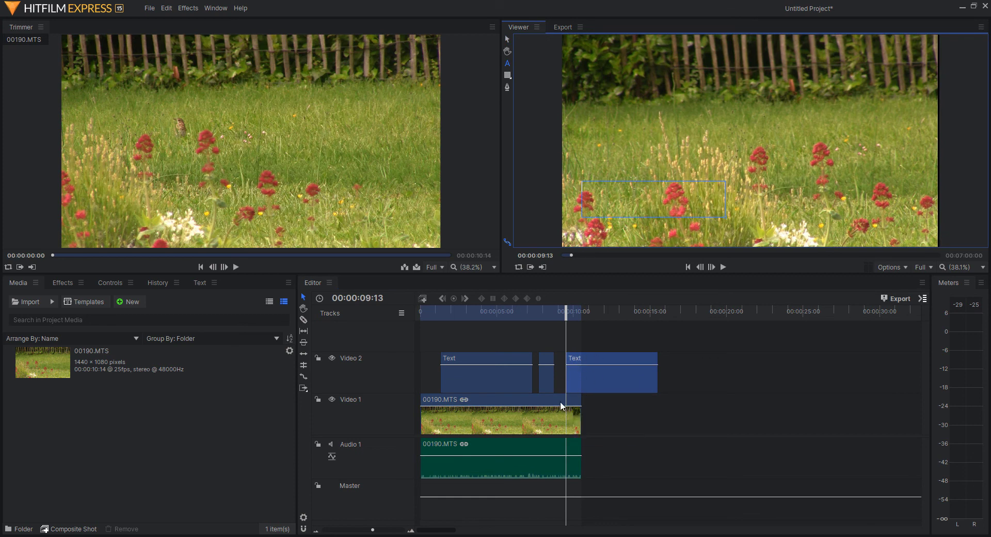
pyautogui.click(608, 385)
pyautogui.press('Delete')
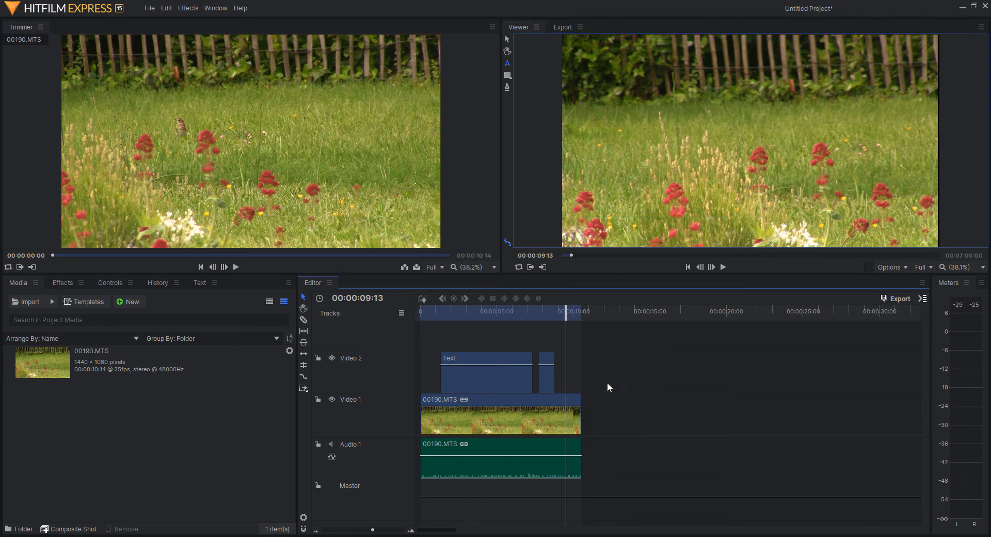
# - With the playhead at 00:00:03:16, display the first text clip's character settings and select both of its text lines
pyautogui.click(482, 360)
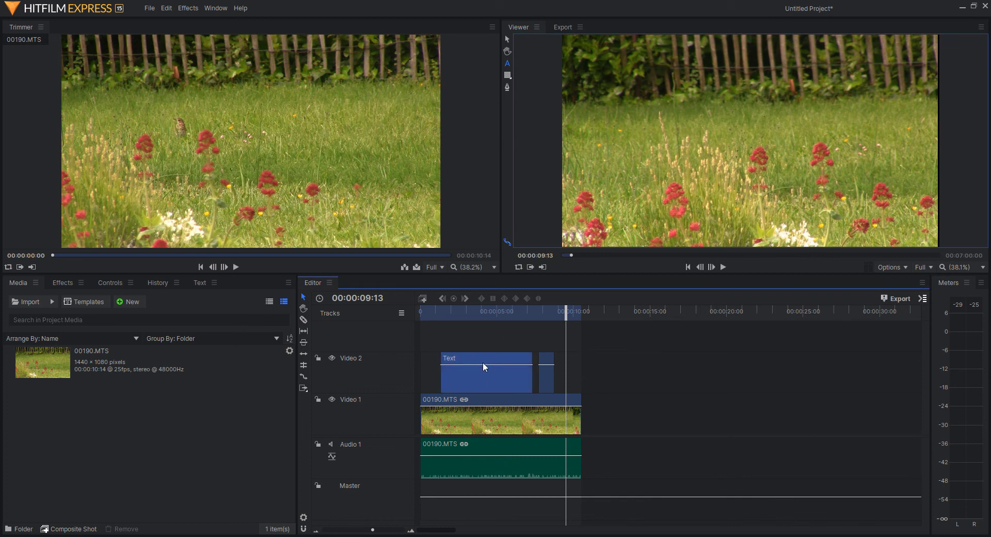
pyautogui.moveTo(565, 312); pyautogui.dragTo(475, 312)
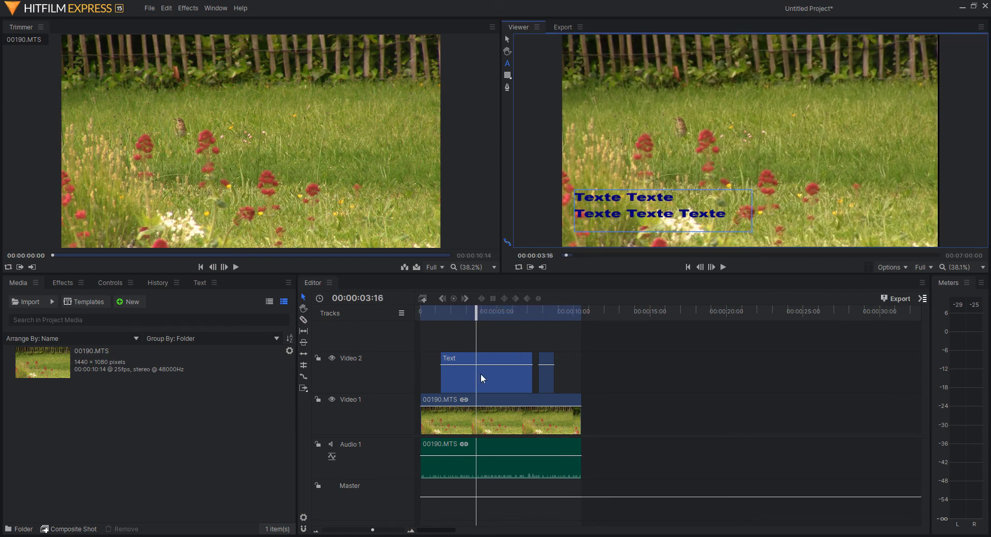
pyautogui.click(466, 361)
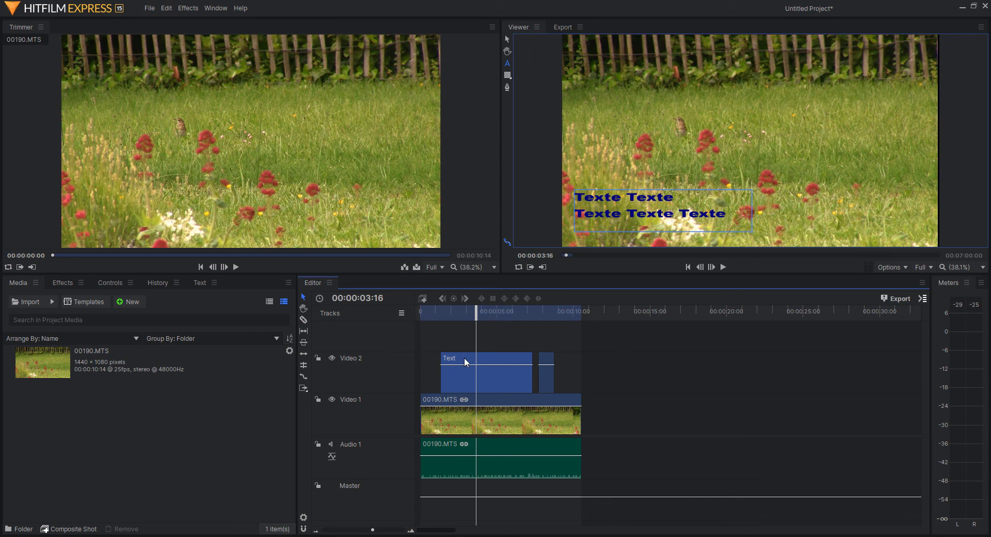
pyautogui.click(197, 282)
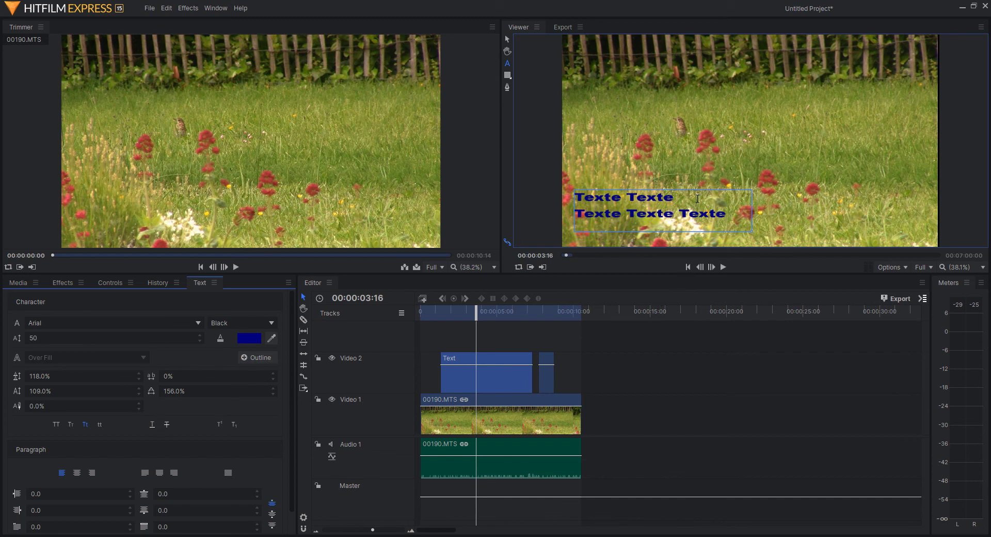
pyautogui.moveTo(727, 213); pyautogui.dragTo(575, 198)
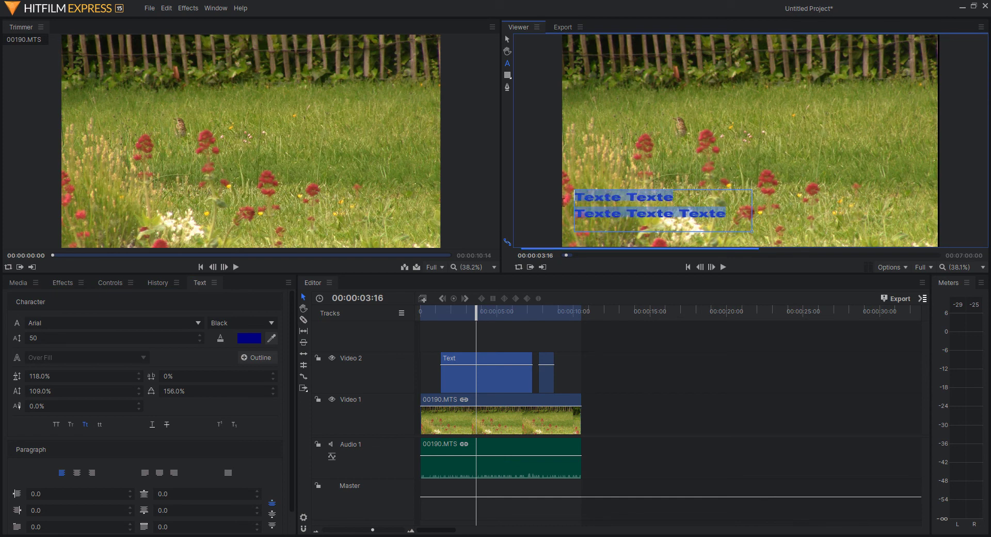
# - Confirm the dark blue #00007f text color, keep the Arial font, and set the font style to Gras
pyautogui.click(247, 339)
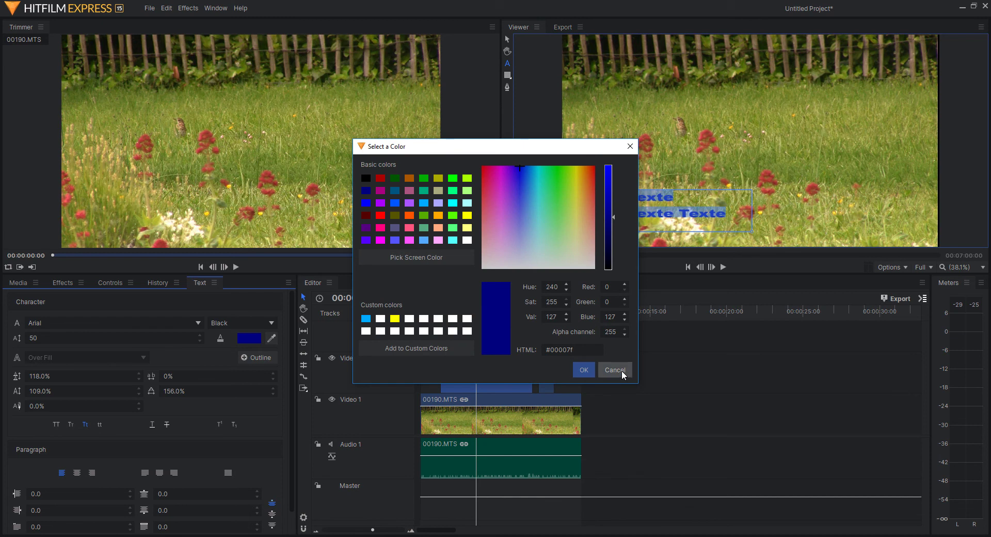
pyautogui.click(584, 369)
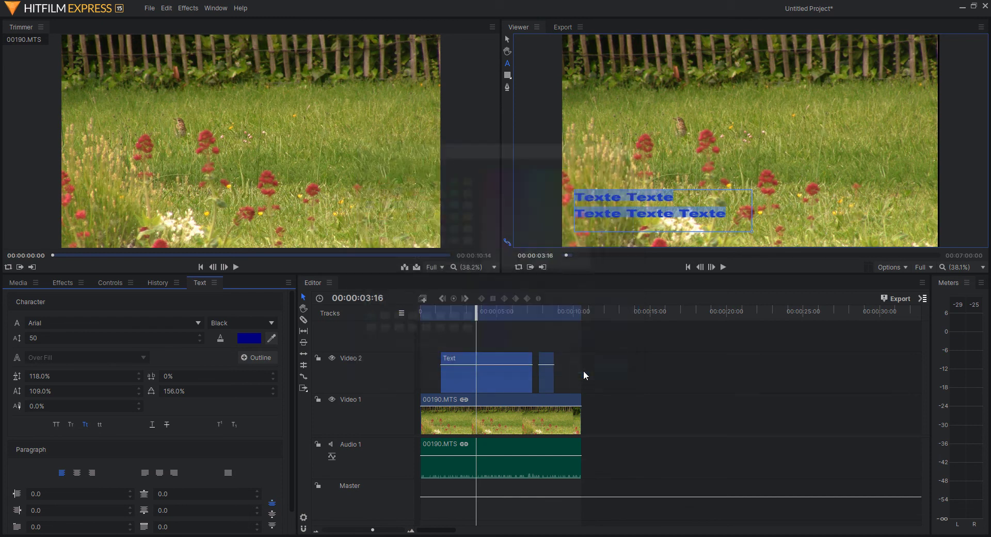
pyautogui.click(71, 322)
pyautogui.click(71, 322)
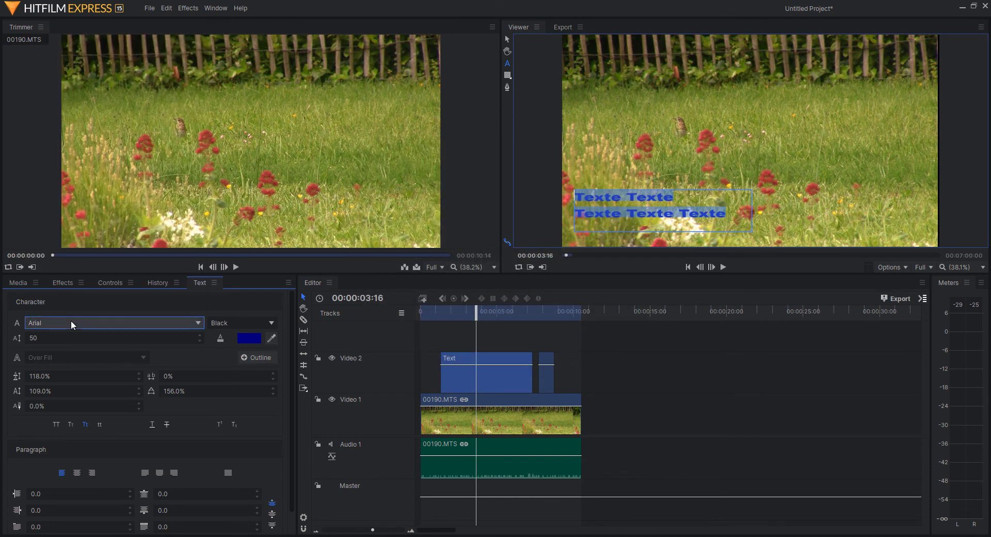
pyautogui.click(273, 323)
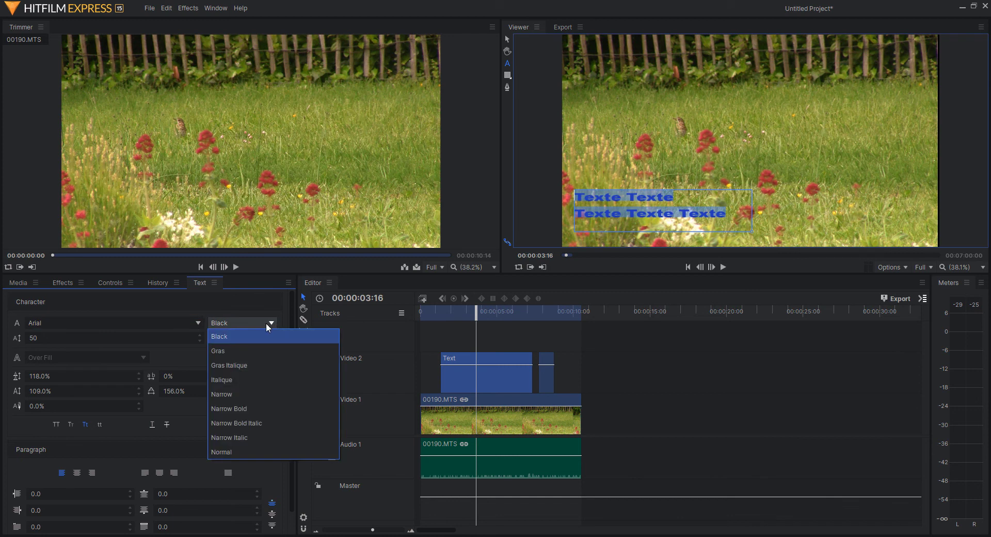
pyautogui.click(236, 449)
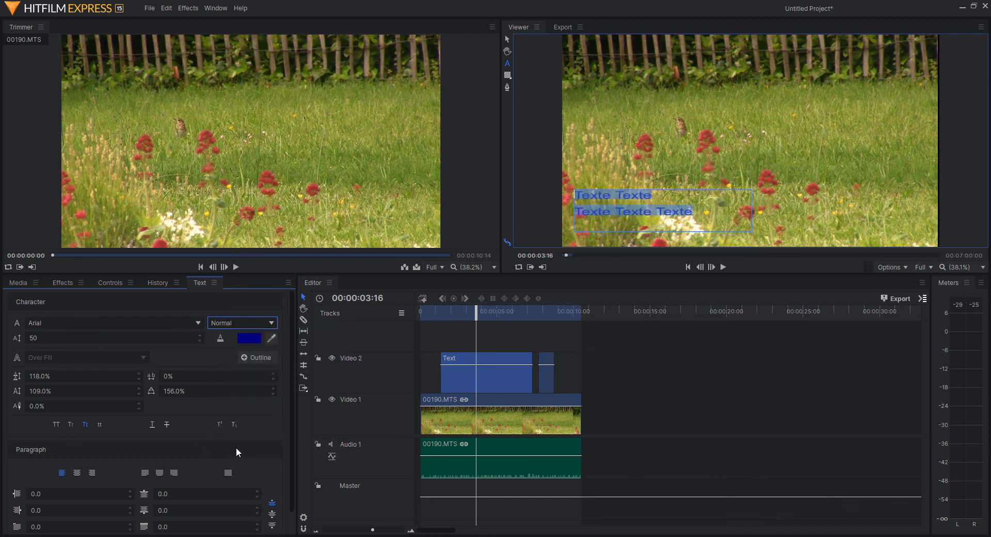
pyautogui.click(270, 324)
pyautogui.click(237, 349)
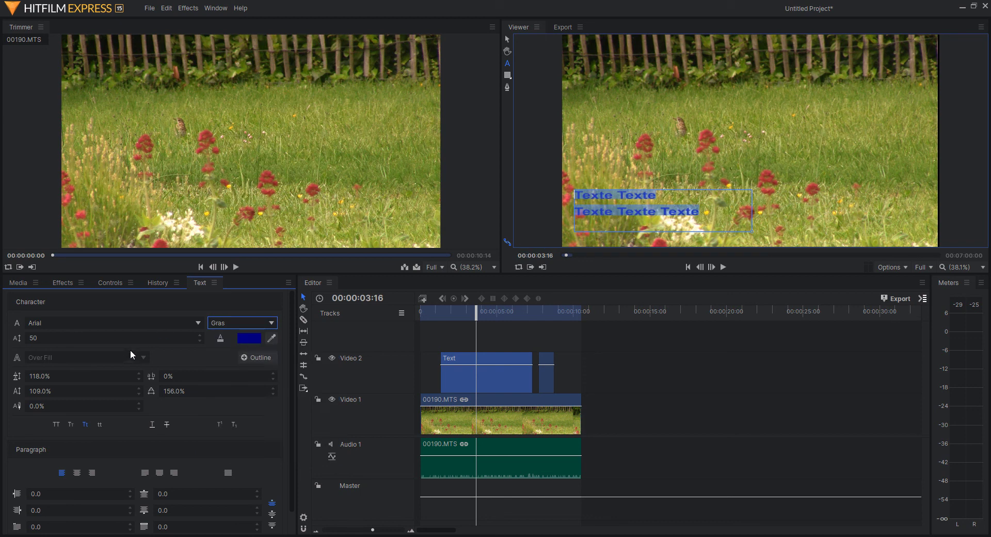
# - Set the selected text's font size to 64, line spacing to 121% and character spacing to 49%
pyautogui.moveTo(37, 337); pyautogui.dragTo(56, 340)
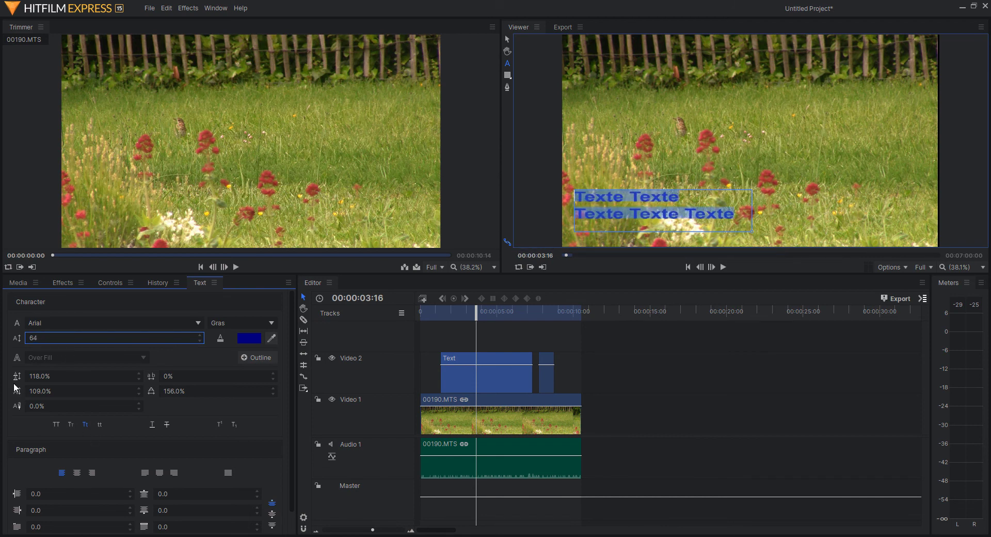
pyautogui.moveTo(37, 375); pyautogui.dragTo(38, 376)
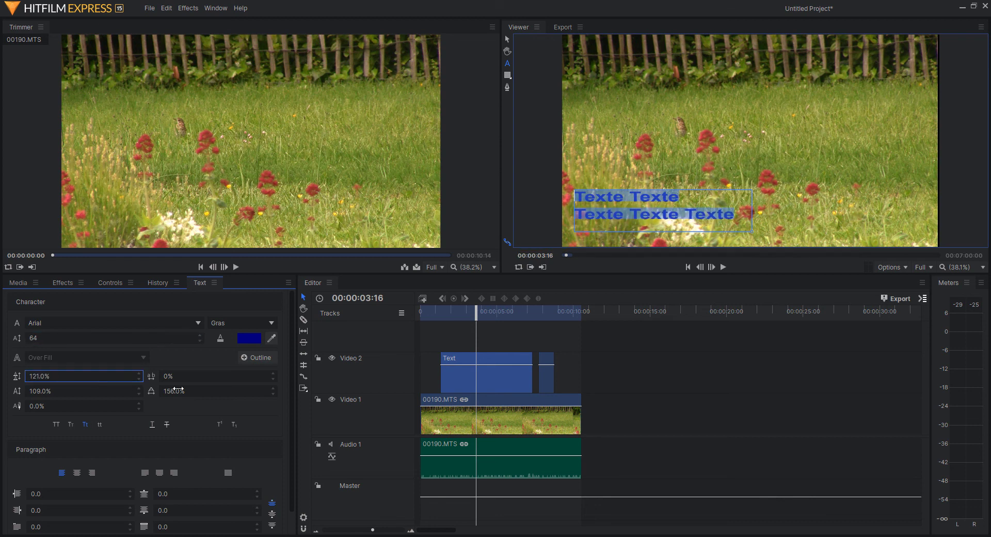
pyautogui.moveTo(171, 378); pyautogui.dragTo(181, 379)
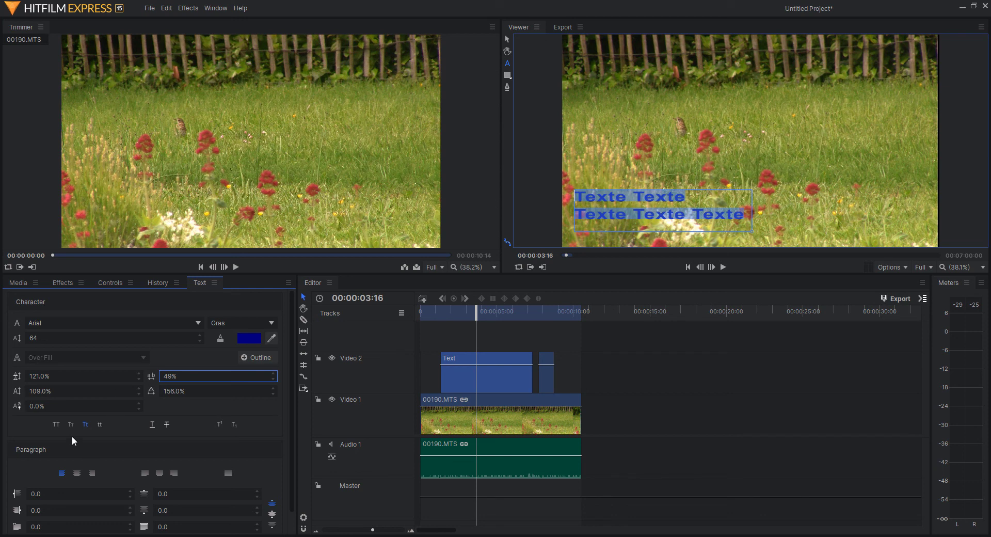
# - Try the all-caps, small-caps and capitalized styles on the selected text, and settle on all lowercase
pyautogui.click(57, 425)
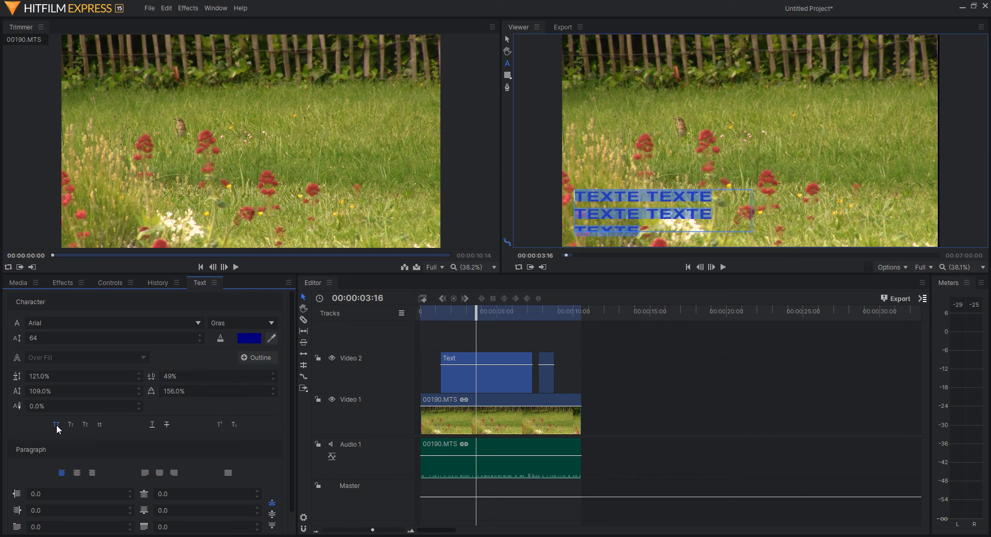
pyautogui.click(71, 425)
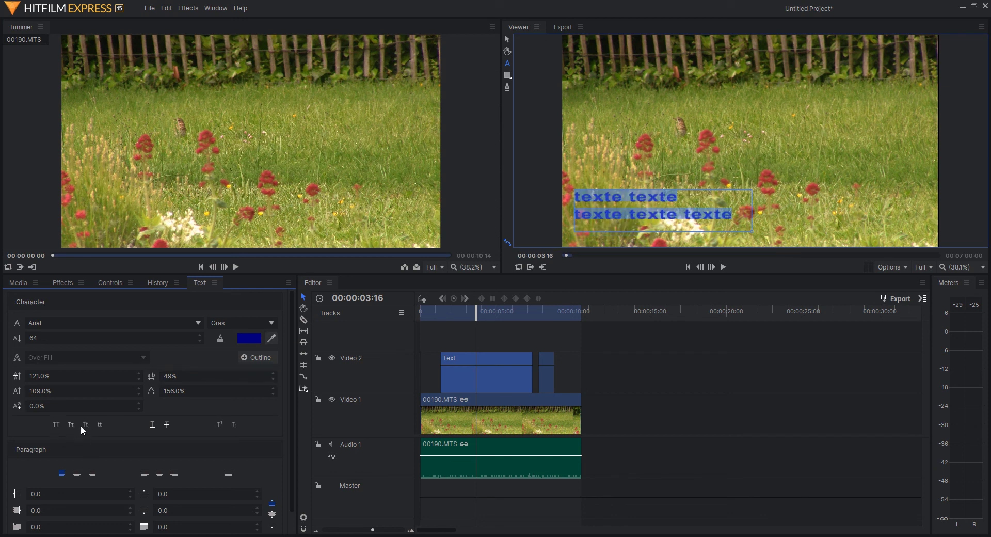
pyautogui.click(86, 424)
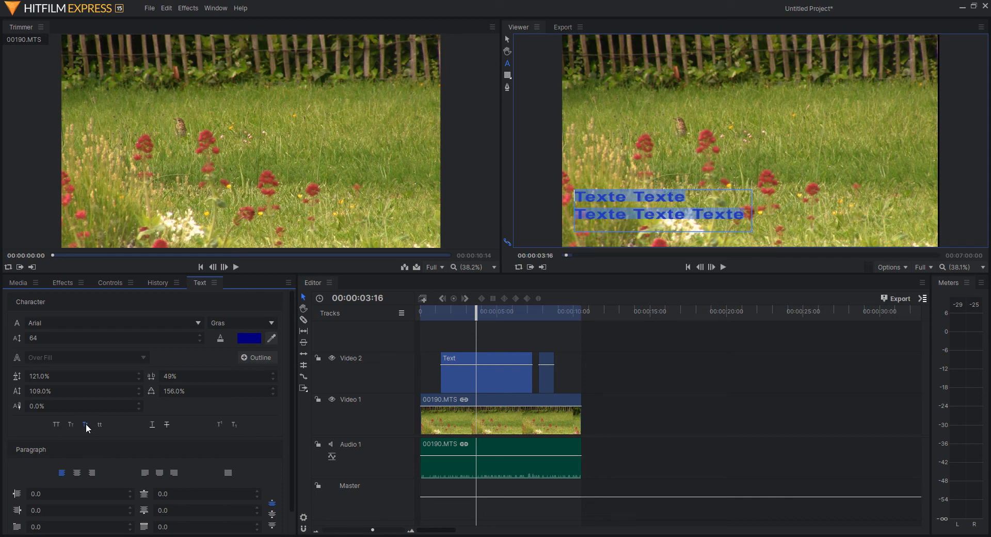
pyautogui.click(100, 424)
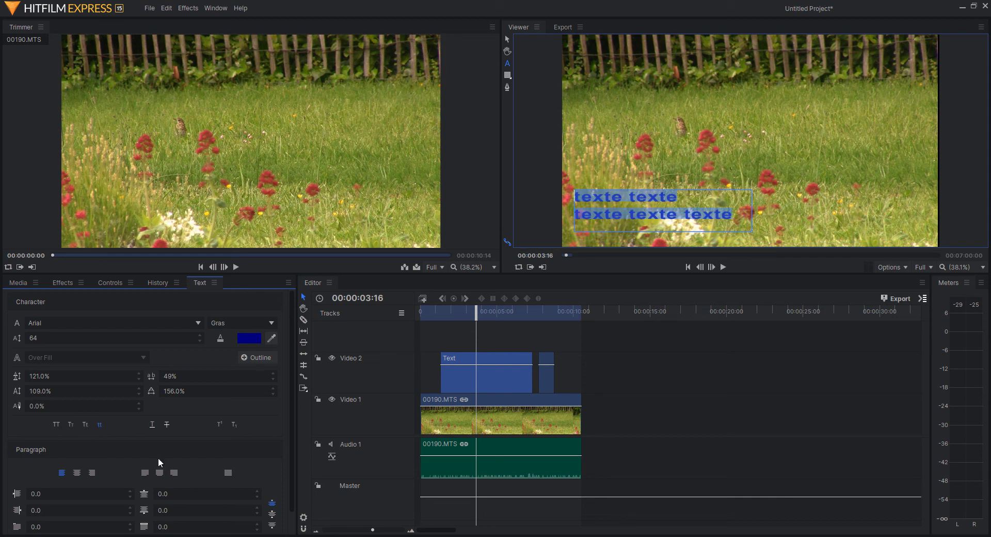
pyautogui.scroll(-2, 287, 439)
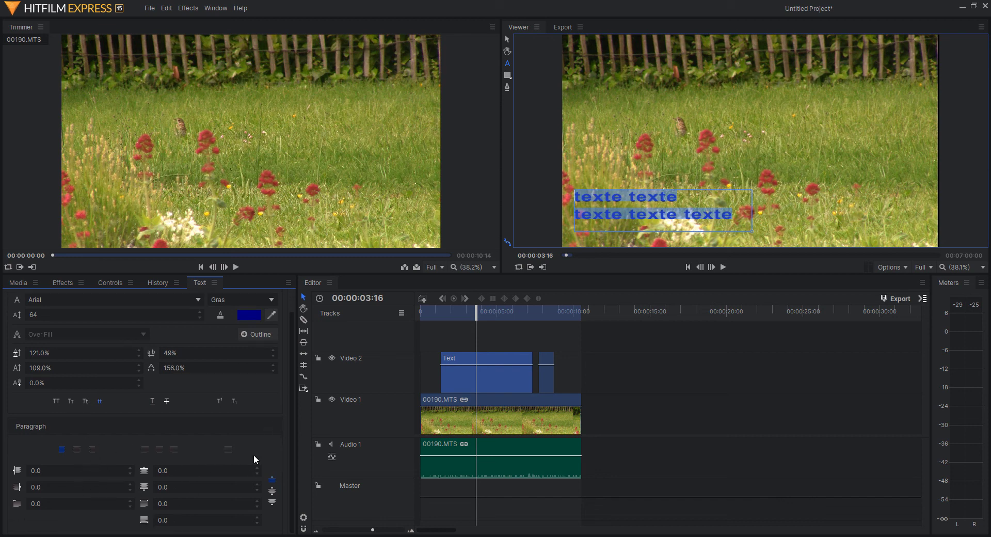
pyautogui.scroll(2, 289, 439)
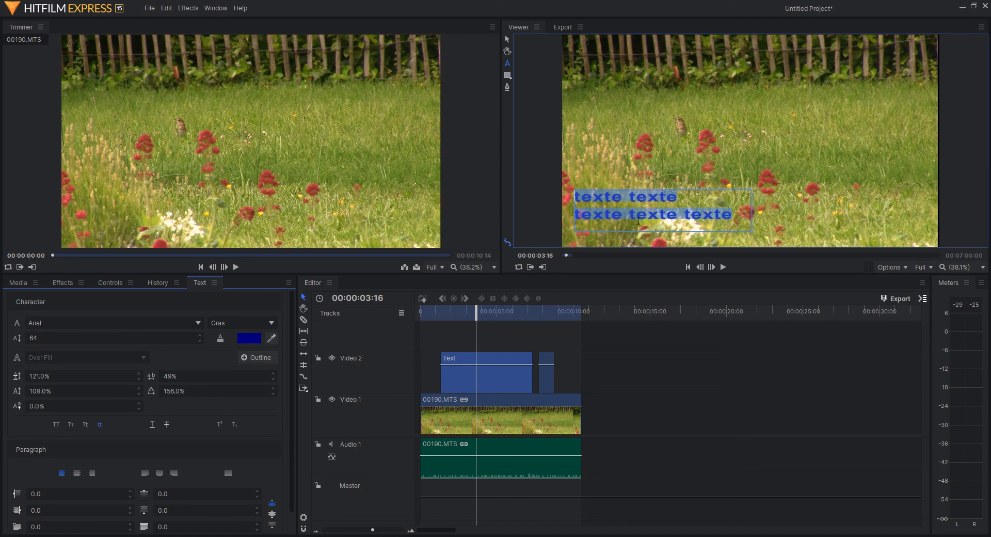
# - Move the text clip closer to the start of Video 2, shorten it from its end, and place the playhead at 00:00:00:09
pyautogui.click(455, 356)
pyautogui.moveTo(459, 358); pyautogui.dragTo(448, 360)
pyautogui.moveTo(518, 360); pyautogui.dragTo(456, 360)
pyautogui.click(426, 310)
pyautogui.moveTo(426, 310)
pyautogui.mouseDown()
pyautogui.moveTo(458, 310)
pyautogui.moveTo(425, 310)
pyautogui.mouseUp()
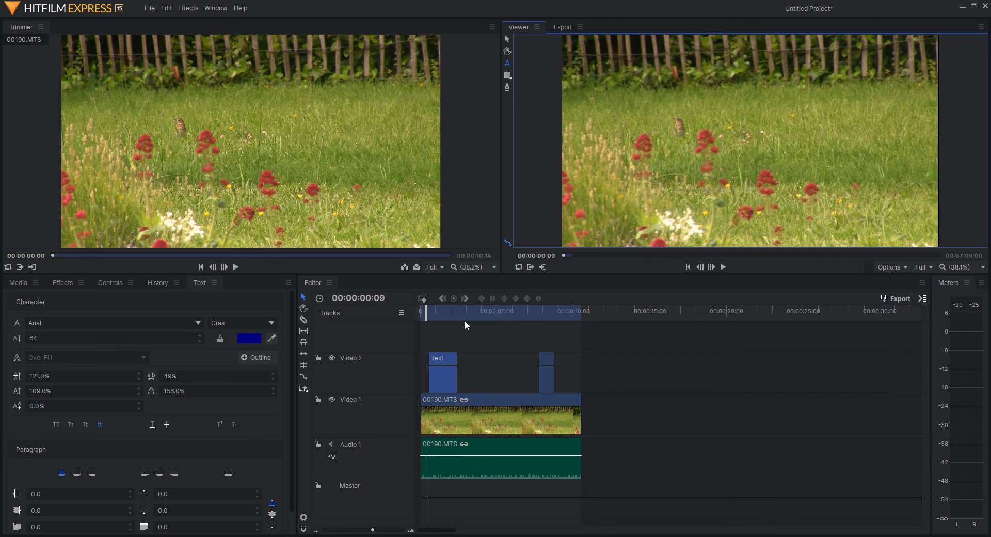